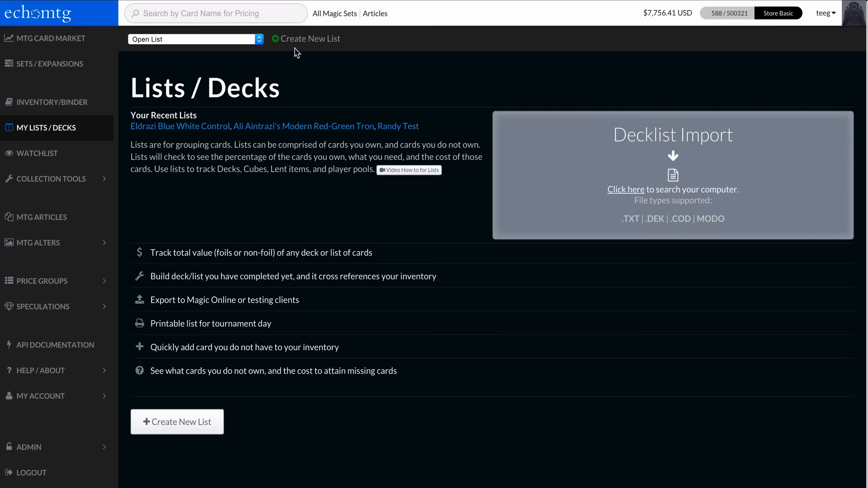
{"action": "left_click", "coordinate": [298, 40]}
{"action": "left_click", "coordinate": [474, 217]}
{"action": "left_click", "coordinate": [629, 194]}
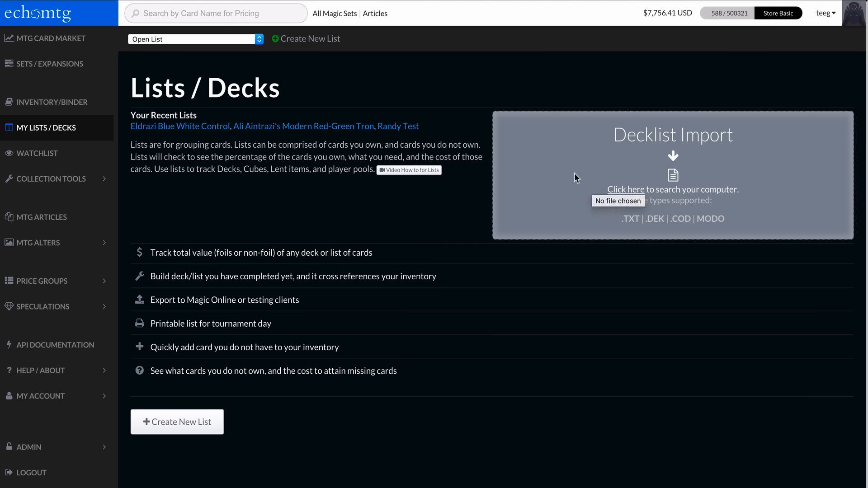
Locate the deck files RDW San Diego.cod and modernesper-10-01-16.dek on the desktop, and return to the deck import page
{"action": "scroll", "coordinate": [574, 173], "scroll_direction": "down", "scroll_amount": 2}
{"action": "key", "text": "ctrl+super+f"}
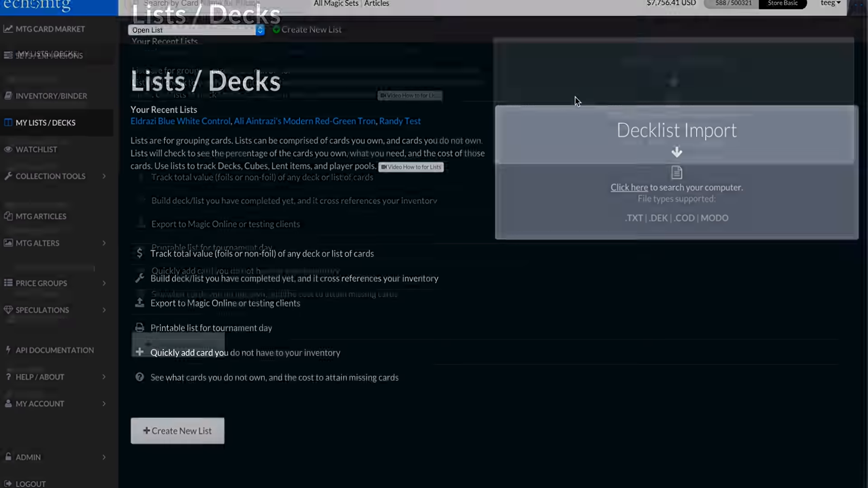
{"action": "key", "text": "F11"}
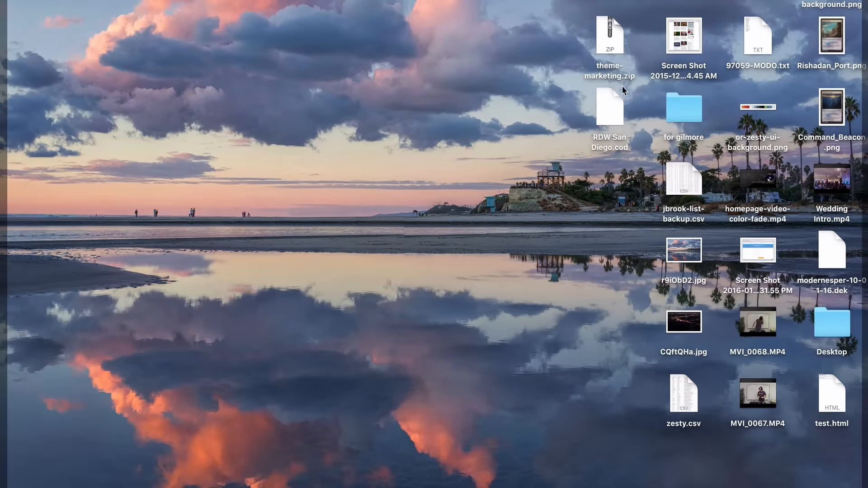
{"action": "left_click_drag", "start_coordinate": [603, 116], "coordinate": [585, 141]}
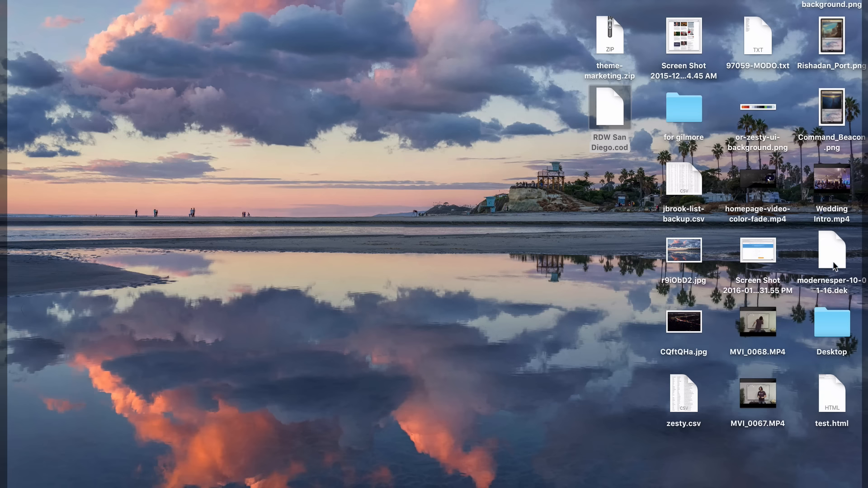
{"action": "mouse_move", "coordinate": [838, 270]}
{"action": "left_mouse_down"}
{"action": "mouse_move", "coordinate": [549, 286]}
{"action": "mouse_move", "coordinate": [432, 131]}
{"action": "mouse_move", "coordinate": [619, 286]}
{"action": "mouse_move", "coordinate": [664, 290]}
{"action": "mouse_move", "coordinate": [670, 259]}
{"action": "mouse_move", "coordinate": [778, 282]}
{"action": "mouse_move", "coordinate": [833, 280]}
{"action": "left_mouse_up"}
{"action": "key", "text": "F11"}
{"action": "key", "text": "F11"}
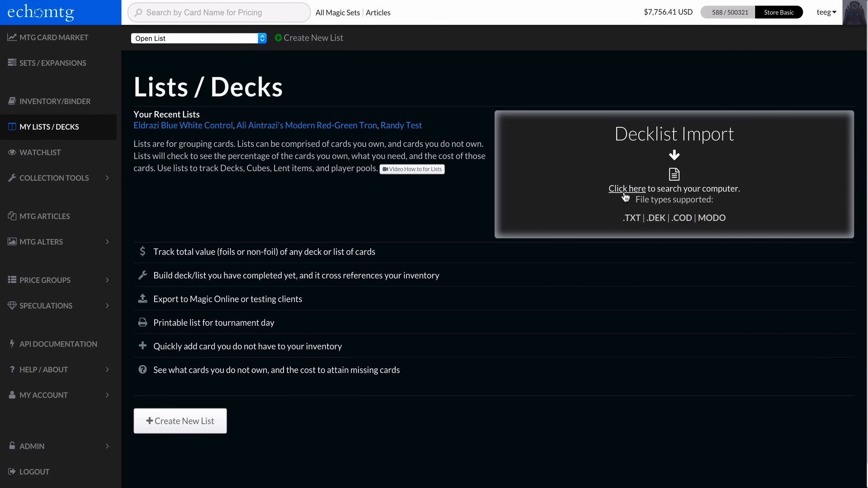
Import modernesper-10-01-16.dek from the Desktop folder as a deck named "Modern Esper"
{"action": "left_click", "coordinate": [625, 192]}
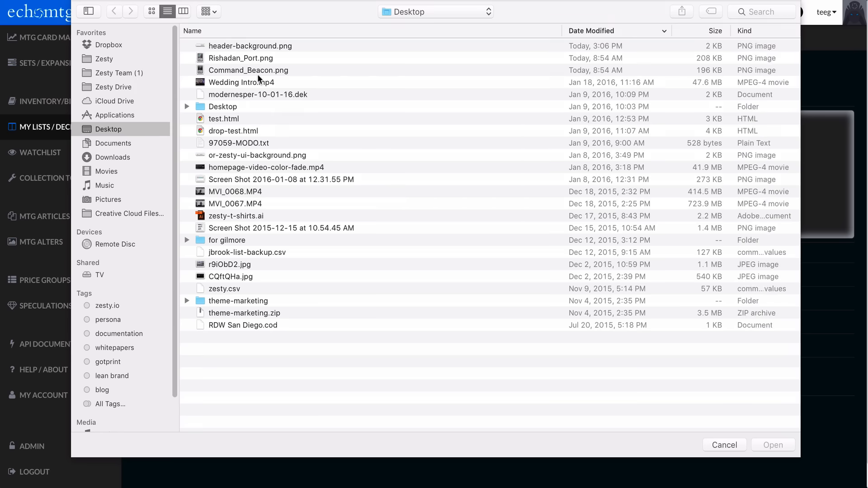
{"action": "double_click", "coordinate": [237, 94]}
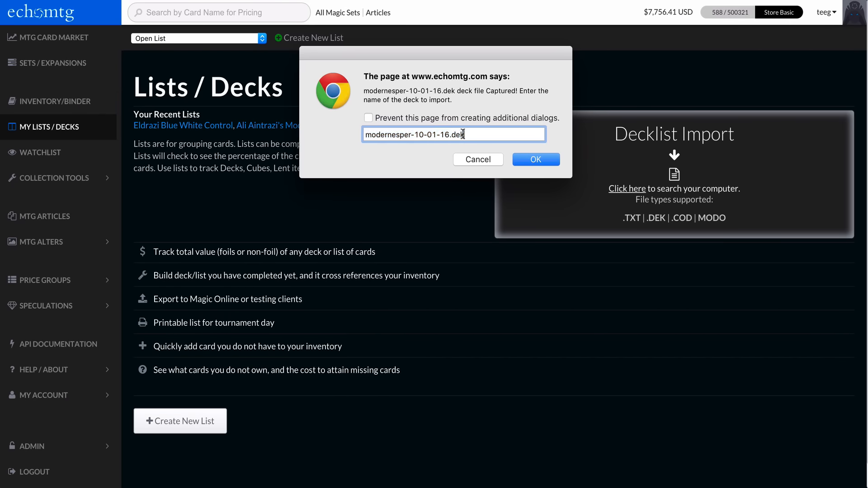
{"action": "type", "text": "Modern Esper"}
{"action": "left_click", "coordinate": [525, 159]}
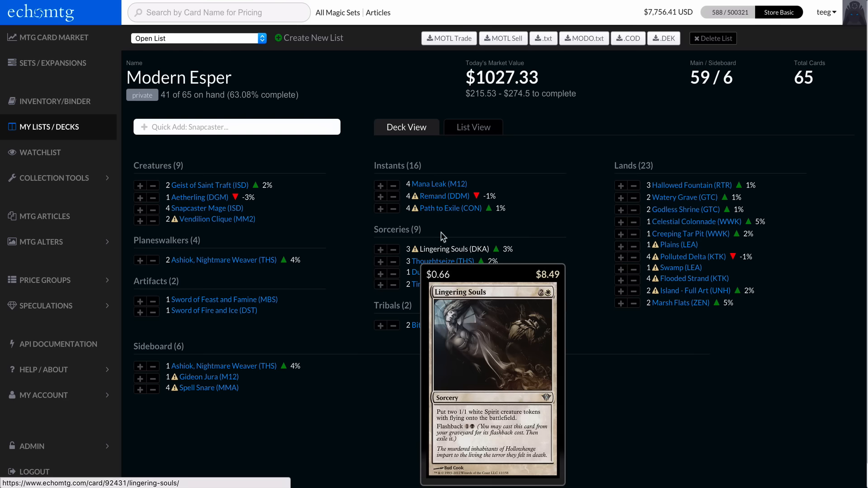
In list view, switch both Vendilion Clique and both Marsh Flats entries to their foil versions
{"action": "left_click", "coordinate": [489, 129]}
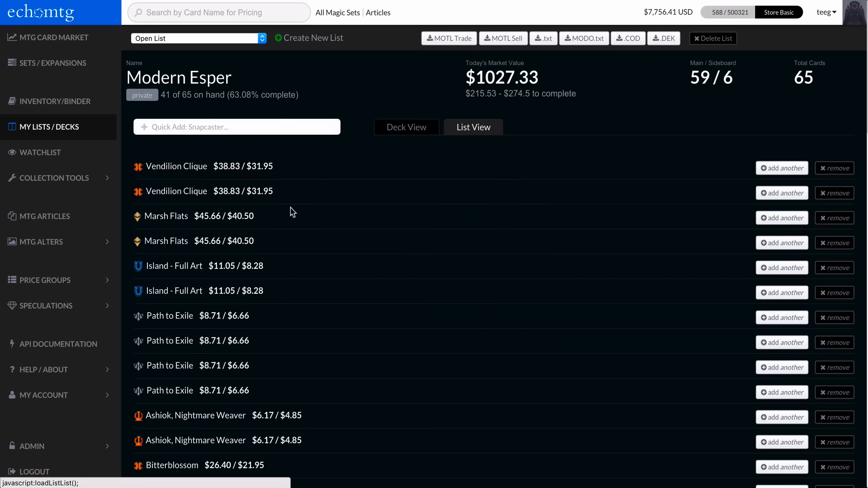
{"action": "scroll", "coordinate": [350, 259], "scroll_direction": "down", "scroll_amount": 5}
{"action": "scroll", "coordinate": [351, 259], "scroll_direction": "up", "scroll_amount": 5}
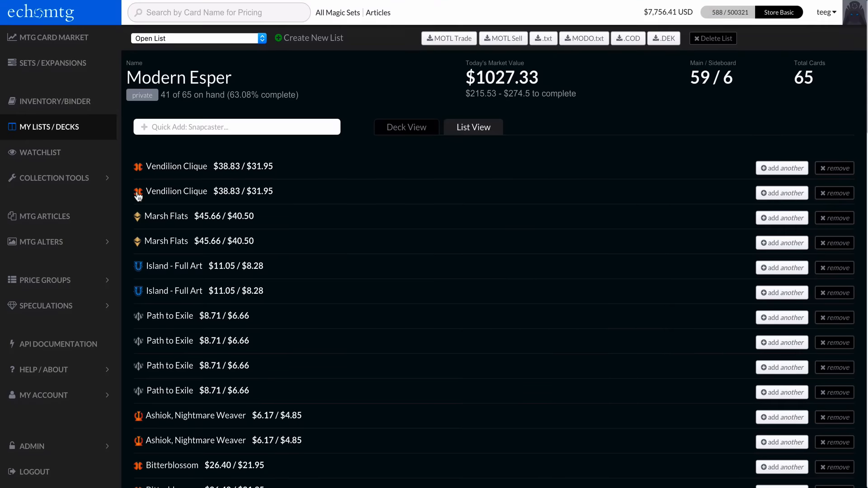
{"action": "left_click", "coordinate": [140, 168]}
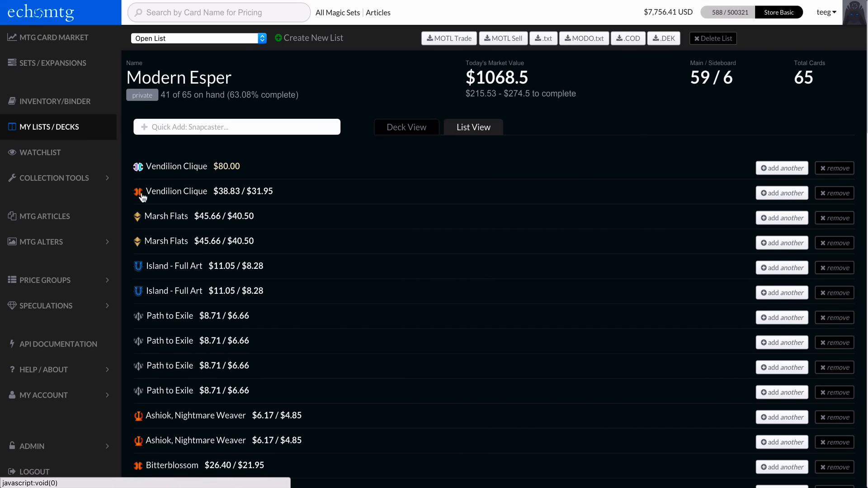
{"action": "left_click", "coordinate": [139, 192]}
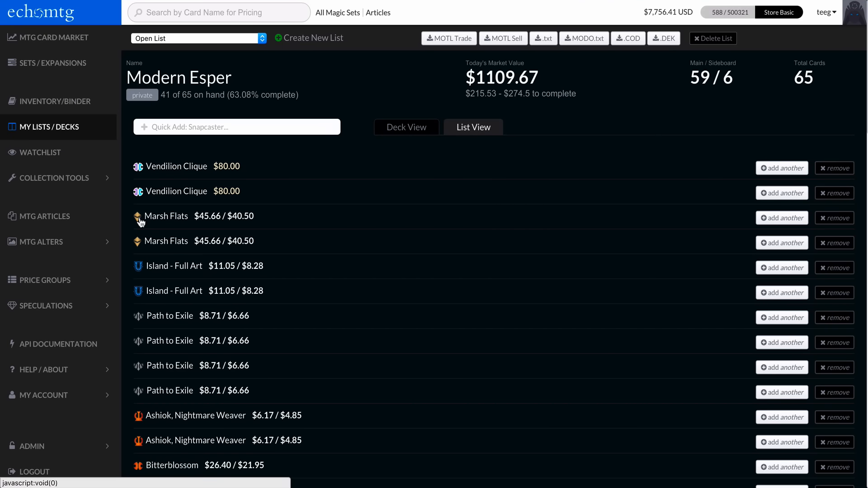
{"action": "left_click", "coordinate": [138, 218]}
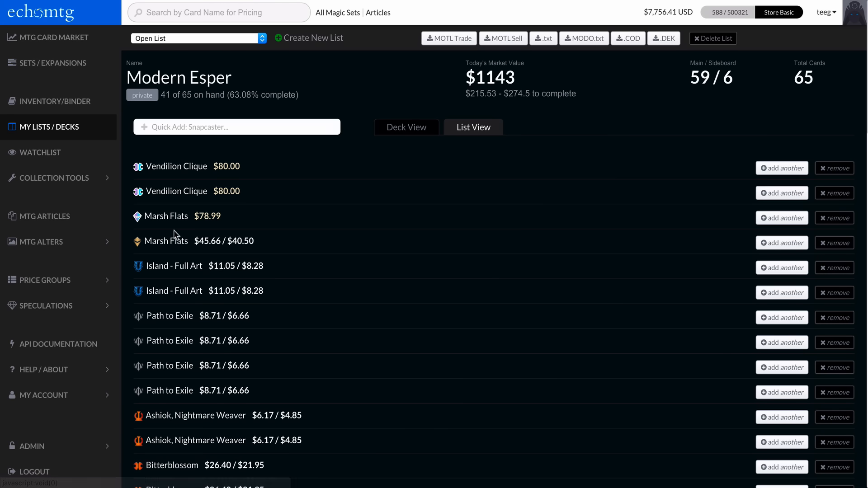
{"action": "left_click", "coordinate": [409, 132]}
{"action": "left_click", "coordinate": [498, 130]}
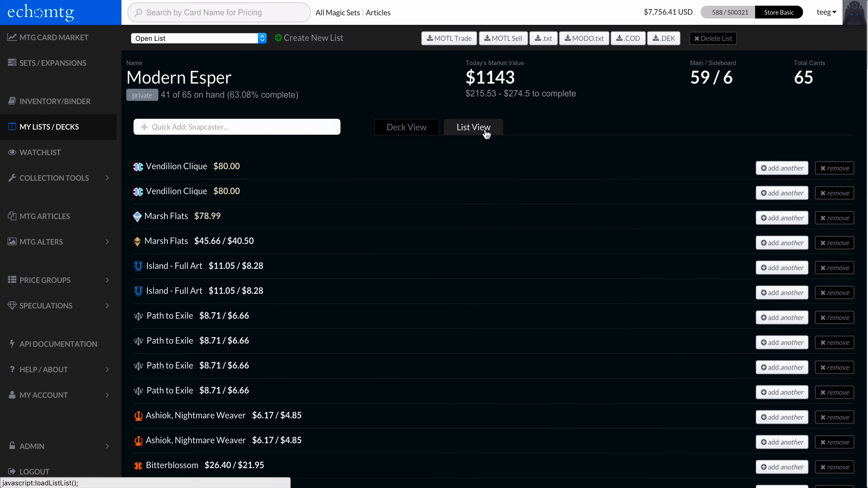
{"action": "left_click", "coordinate": [137, 242]}
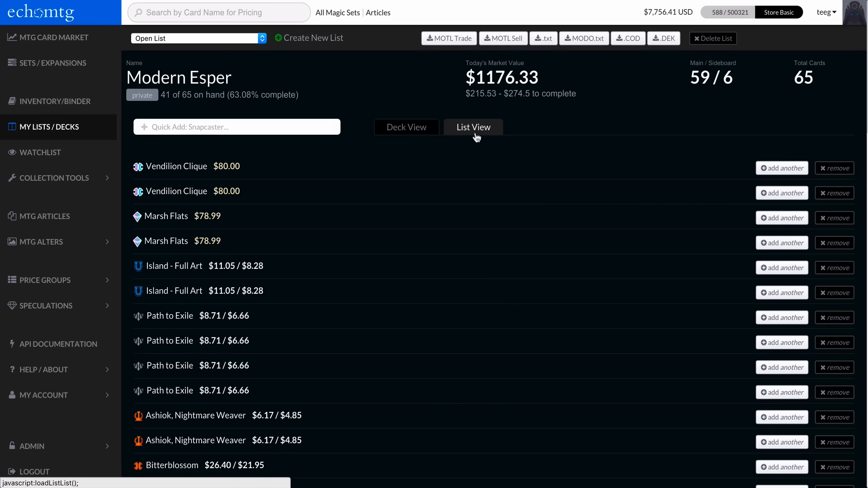
In deck view, add the four missing copies of Remand (DDM) to the inventory
{"action": "left_click", "coordinate": [389, 131]}
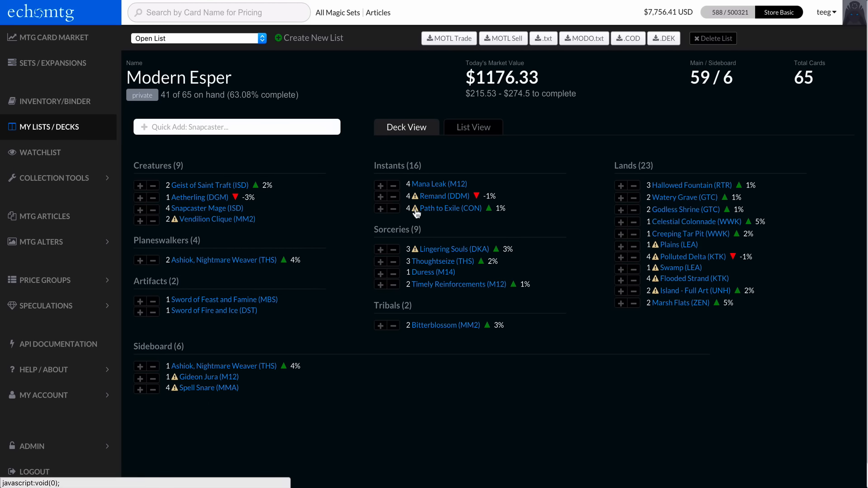
{"action": "mouse_move", "coordinate": [415, 213]}
{"action": "left_click", "coordinate": [415, 200]}
{"action": "left_click", "coordinate": [416, 200]}
{"action": "left_click", "coordinate": [416, 199]}
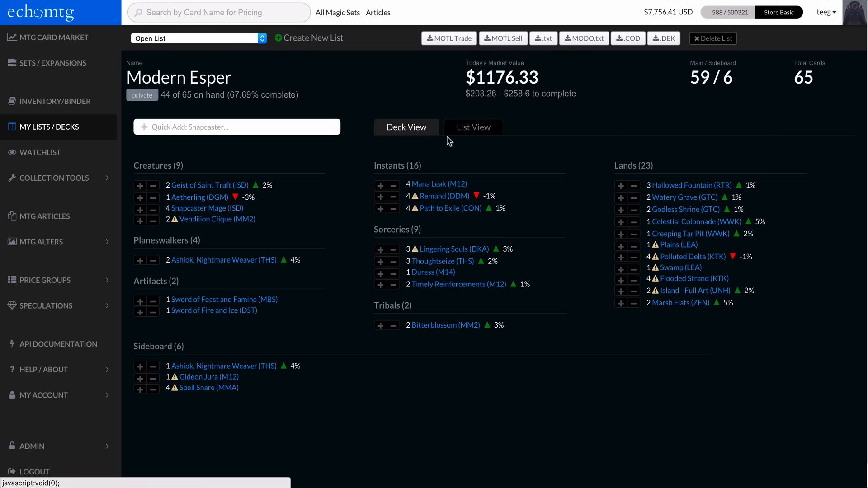
{"action": "left_click", "coordinate": [415, 199]}
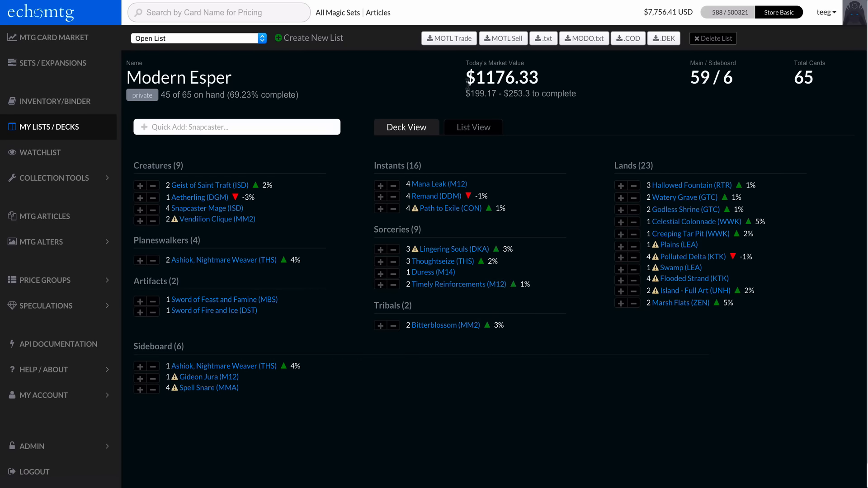
Examine the deck's market value, its cost to complete, and the share of cards on hand
{"action": "left_click_drag", "start_coordinate": [467, 78], "coordinate": [559, 72]}
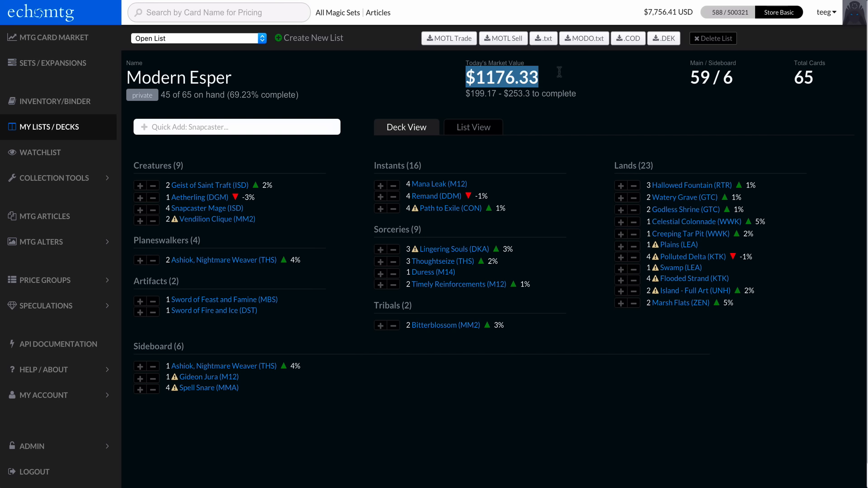
{"action": "left_click", "coordinate": [508, 95]}
{"action": "left_click_drag", "start_coordinate": [466, 95], "coordinate": [533, 91]}
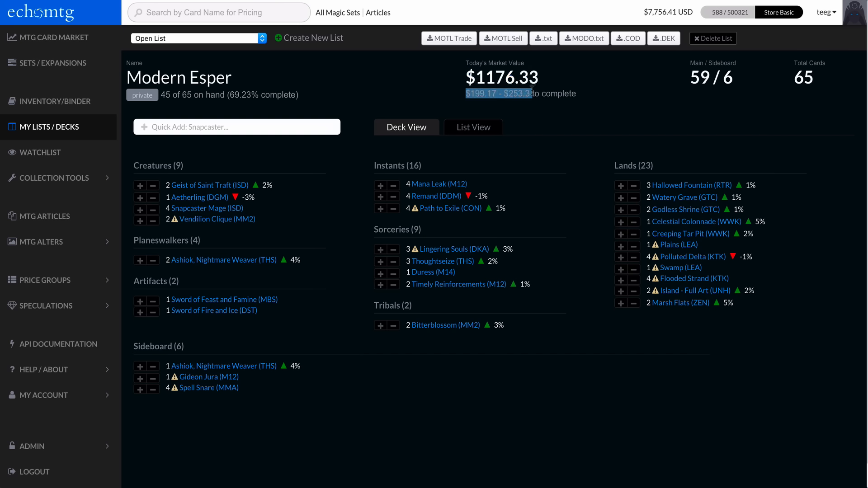
{"action": "left_click", "coordinate": [531, 92]}
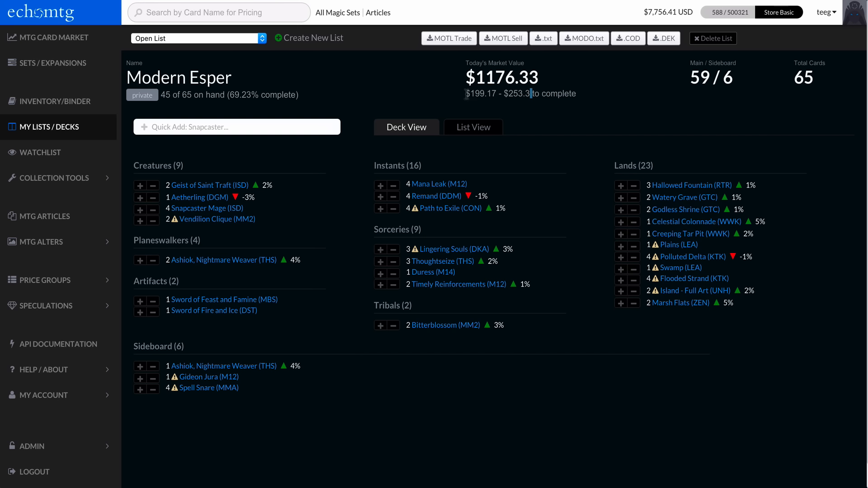
{"action": "left_click_drag", "start_coordinate": [466, 94], "coordinate": [526, 93]}
{"action": "left_click", "coordinate": [534, 93]}
{"action": "left_click_drag", "start_coordinate": [170, 95], "coordinate": [227, 96]}
{"action": "left_click", "coordinate": [225, 96]}
Remove both copies of Vendilion Clique (MM2) from the deck's creatures
{"action": "mouse_move", "coordinate": [214, 223]}
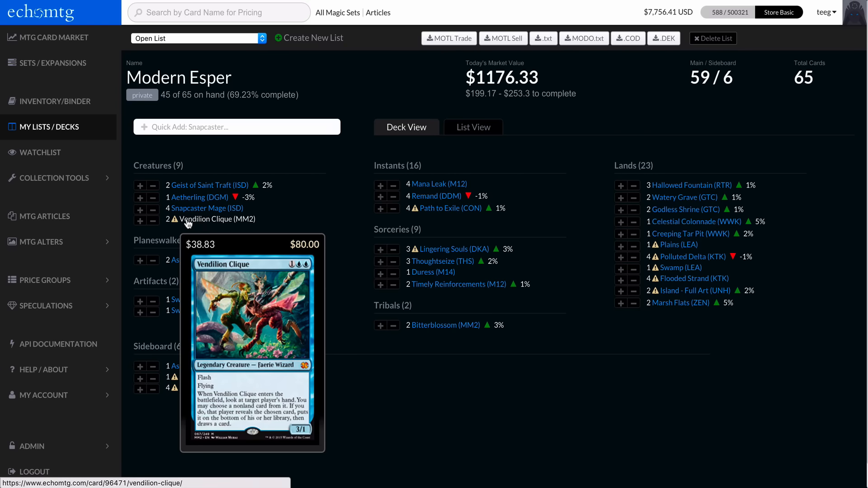
{"action": "left_click", "coordinate": [154, 223]}
{"action": "left_click", "coordinate": [154, 223]}
Find "vend" with Quick Add, add Vendilion Clique (Morningtide) to the deck, and raise it to three copies
{"action": "left_click", "coordinate": [191, 127]}
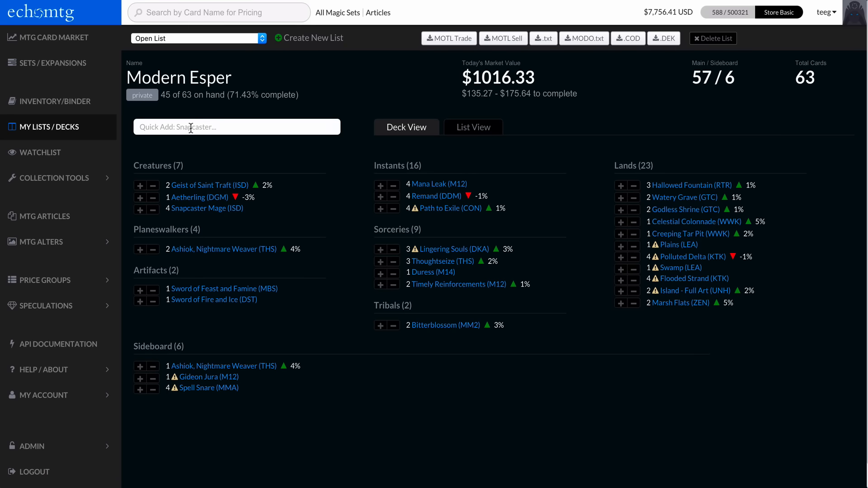
{"action": "type", "text": "vend"}
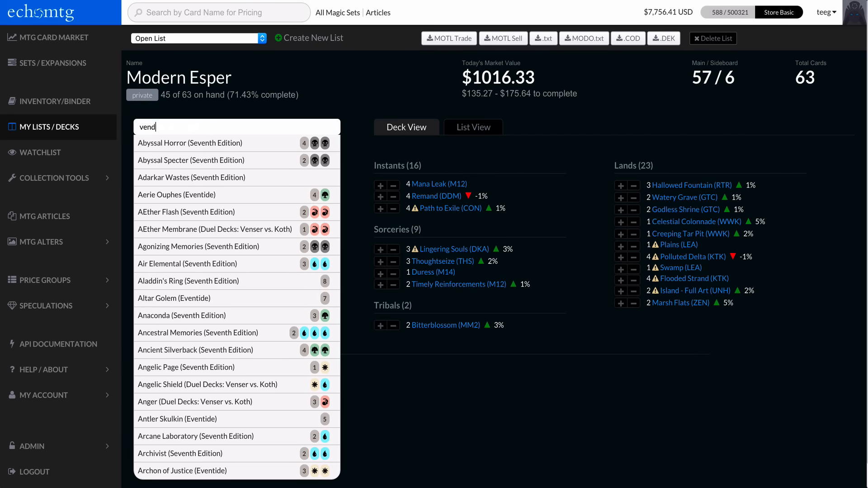
{"action": "key", "text": "Down"}
{"action": "key", "text": "Down"}
{"action": "key", "text": "Down"}
{"action": "key", "text": "Down"}
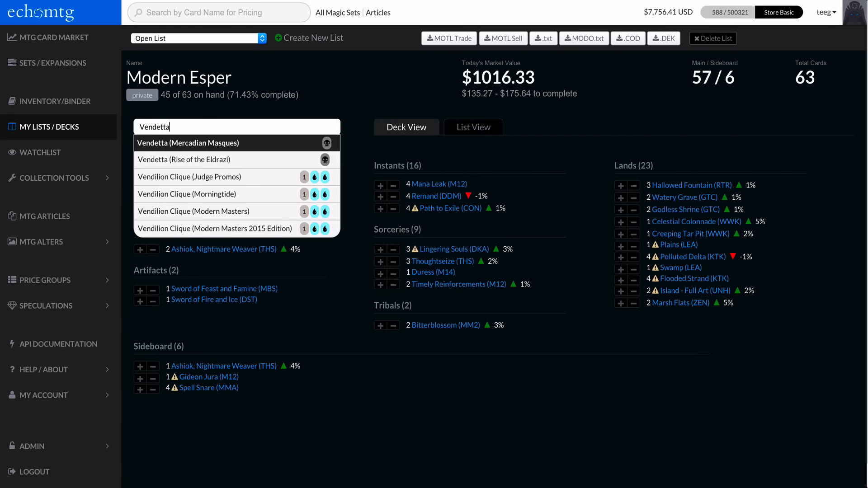
{"action": "key", "text": "Up"}
{"action": "key", "text": "Down"}
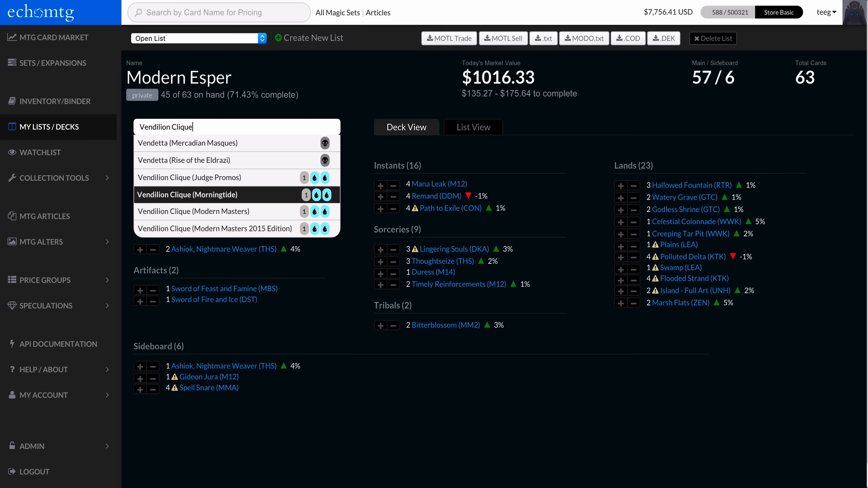
{"action": "key", "text": "Down"}
{"action": "key", "text": "Up"}
{"action": "key", "text": "Escape"}
{"action": "key", "text": "Return"}
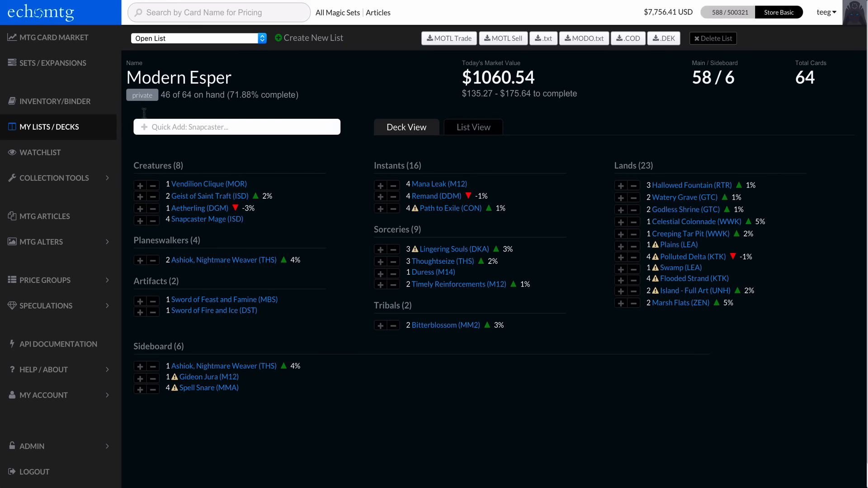
{"action": "left_click", "coordinate": [139, 186]}
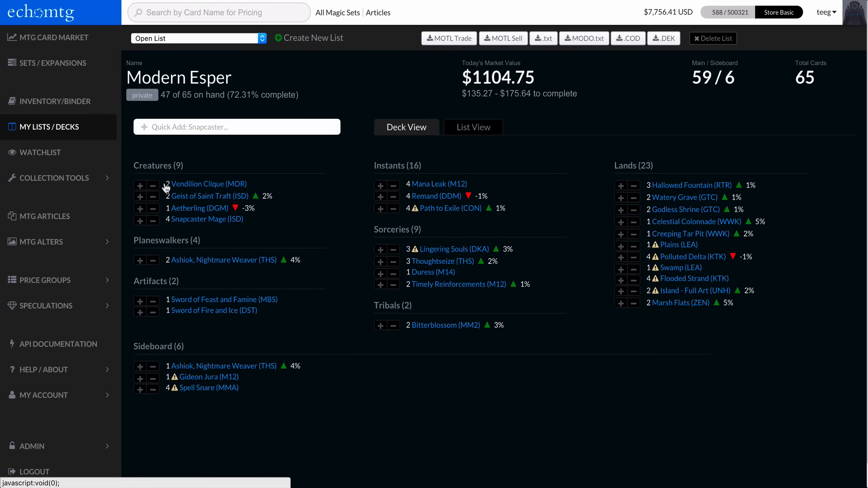
{"action": "left_click", "coordinate": [139, 185]}
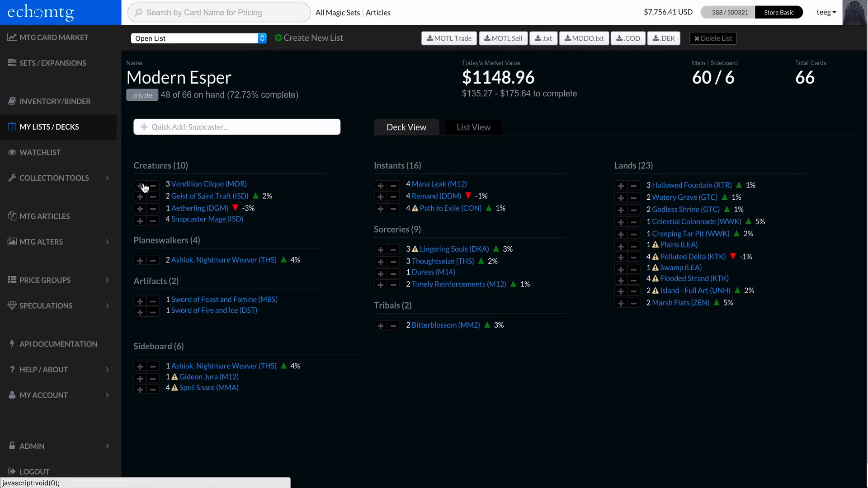
Move one Vendilion Clique (MOR) to the sideboard and return it to the main deck
{"action": "left_click", "coordinate": [170, 187]}
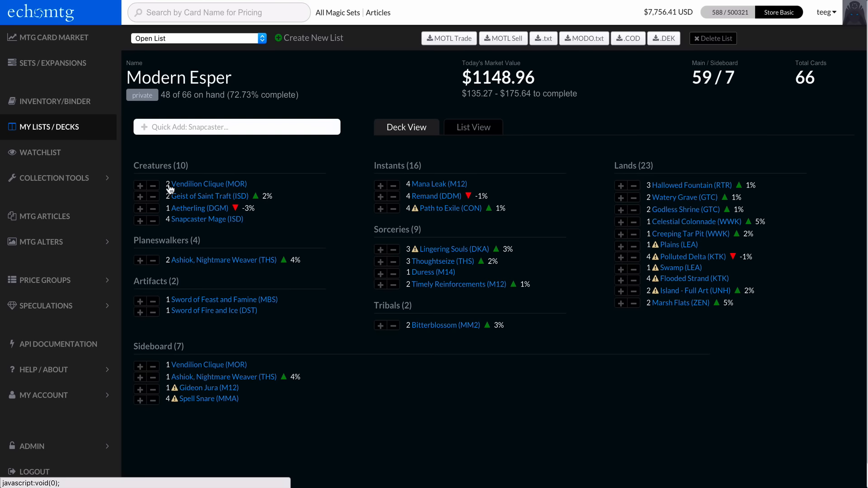
{"action": "left_click", "coordinate": [170, 366]}
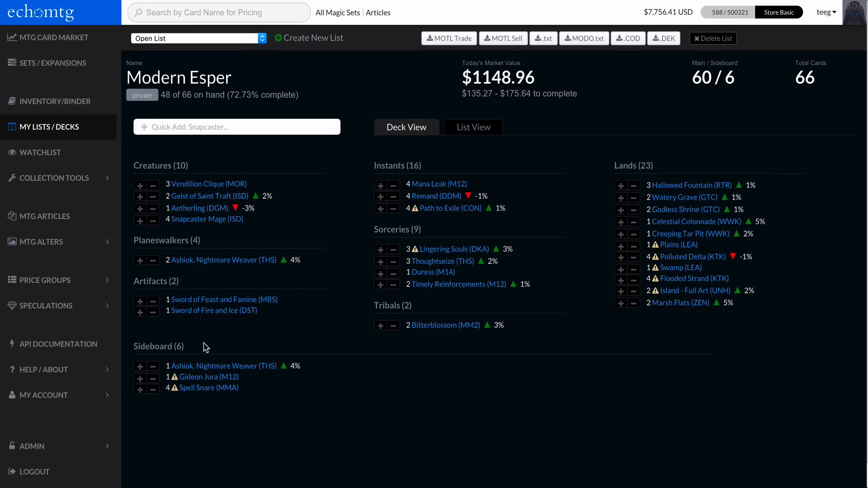
Add another Ashiok, Nightmare Weaver (THS) and move one Vendilion Clique (MOR) from the main deck to the sideboard
{"action": "left_click", "coordinate": [141, 366]}
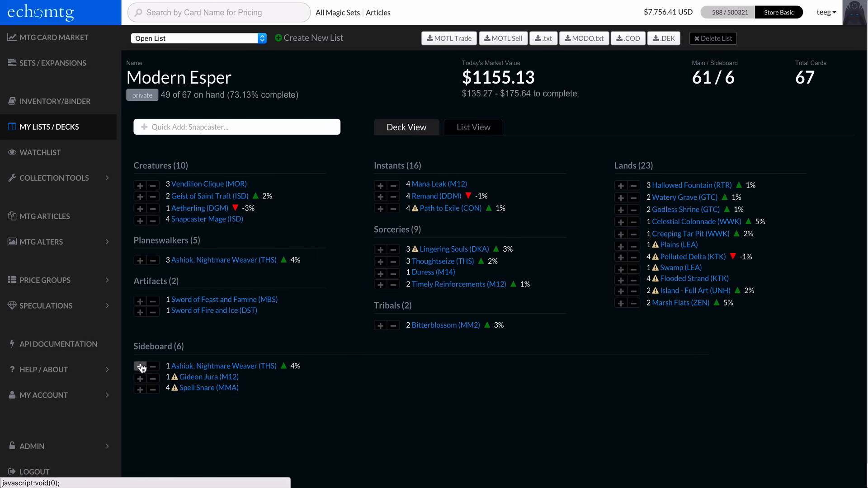
{"action": "left_click", "coordinate": [169, 186]}
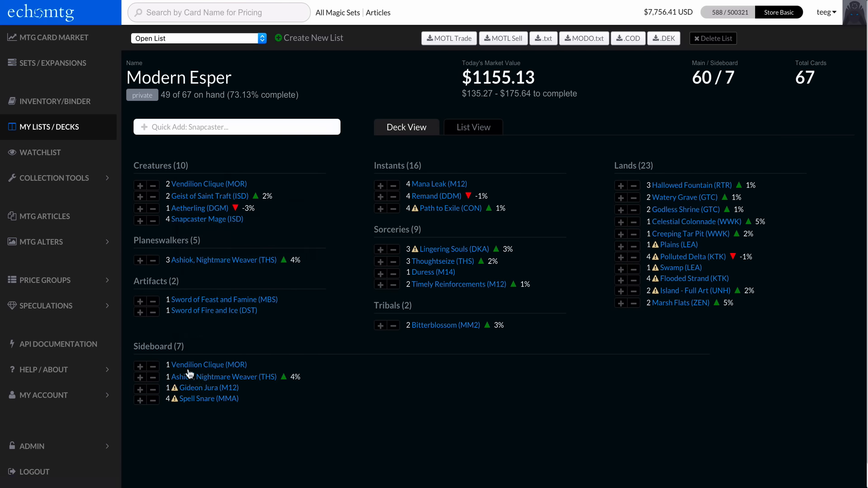
{"action": "mouse_move", "coordinate": [200, 381]}
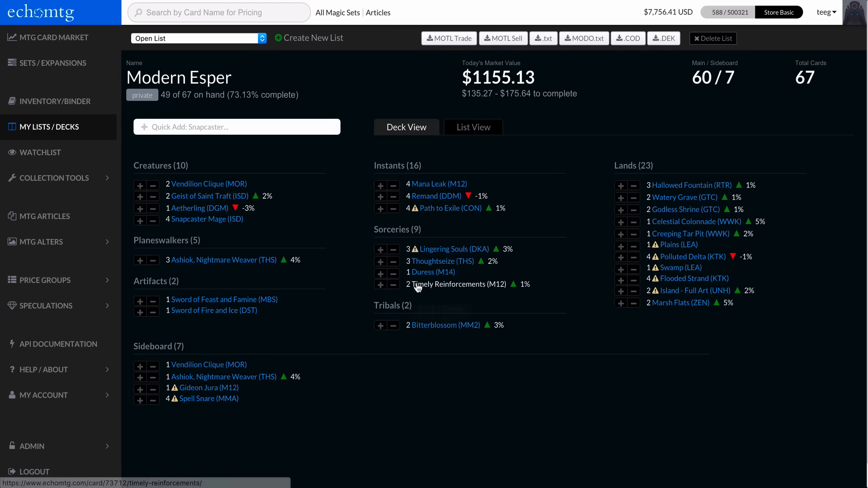
{"action": "mouse_move", "coordinate": [427, 285]}
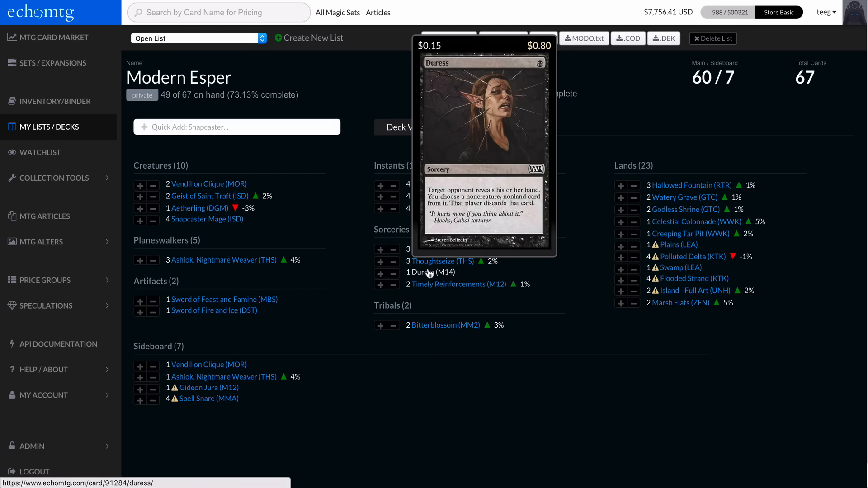
{"action": "mouse_move", "coordinate": [431, 263]}
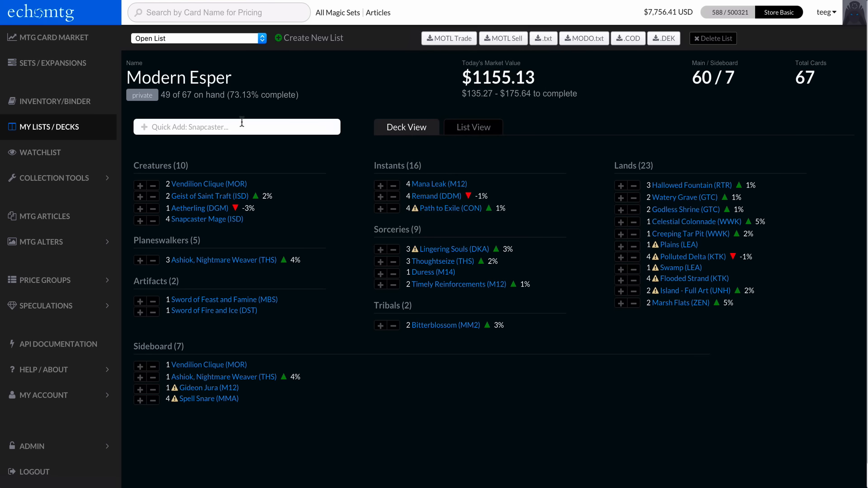
{"action": "left_click", "coordinate": [155, 97]}
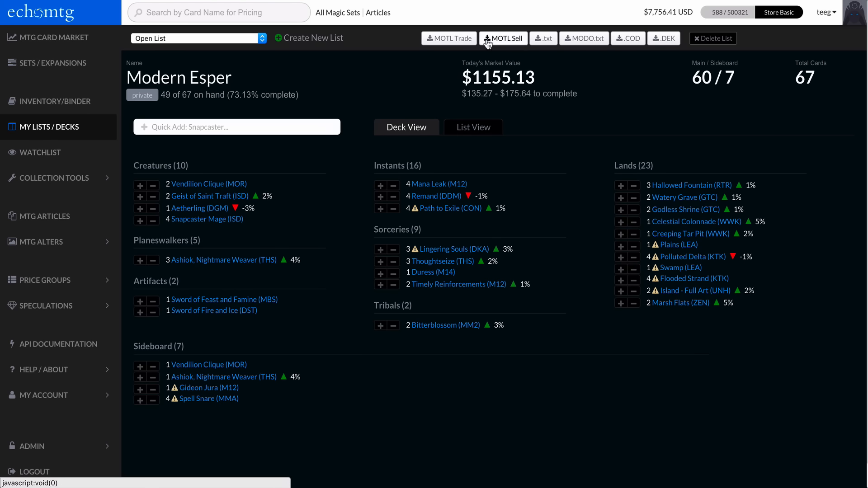
Export the Modern Esper deck as a MODO text file, open it to review the card list, and close it
{"action": "left_click", "coordinate": [584, 41]}
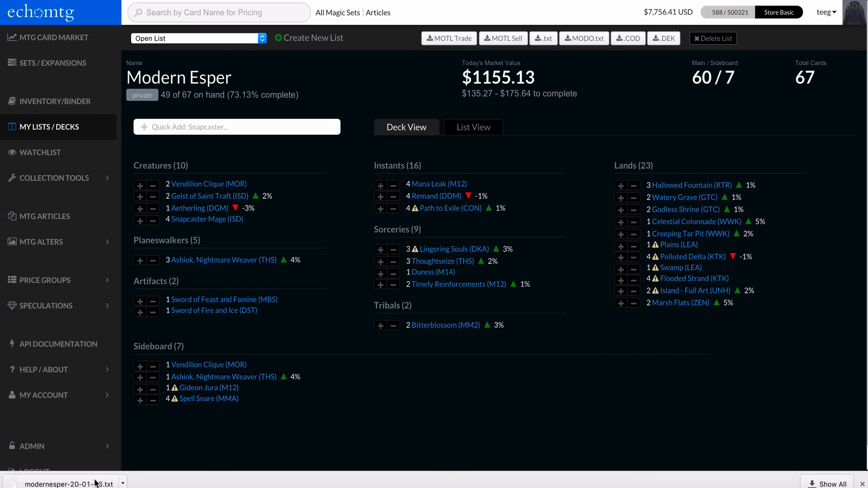
{"action": "left_click", "coordinate": [97, 483]}
{"action": "scroll", "coordinate": [228, 59], "scroll_direction": "down", "scroll_amount": 2}
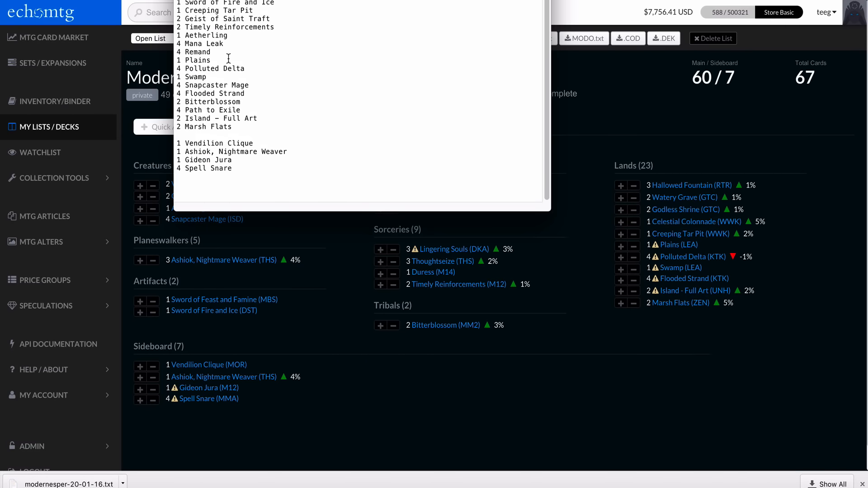
{"action": "scroll", "coordinate": [228, 58], "scroll_direction": "up", "scroll_amount": 2}
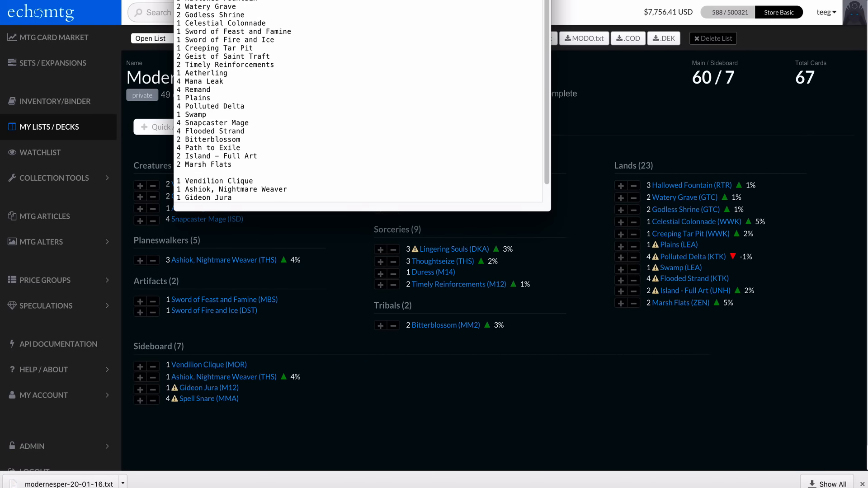
{"action": "key", "text": "super+w"}
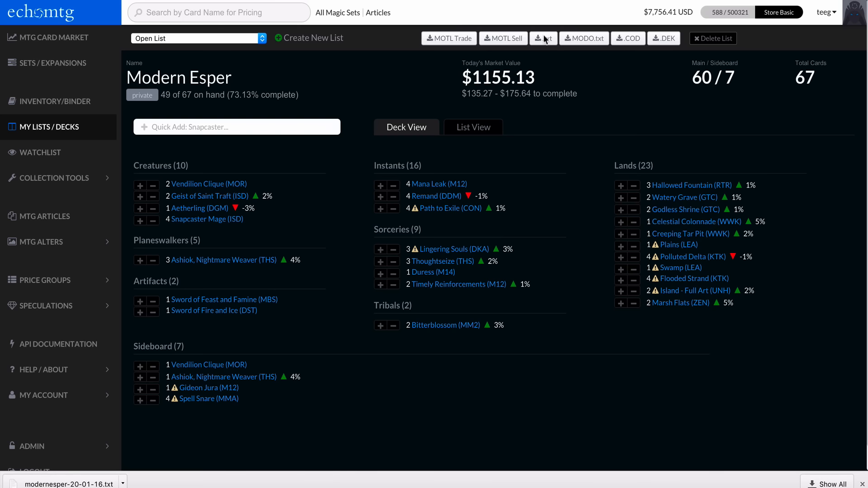
Export the deck as a MOTL Trade list, review its per-card prices and total in an enlarged text window, and quit the text editor
{"action": "left_click", "coordinate": [464, 40]}
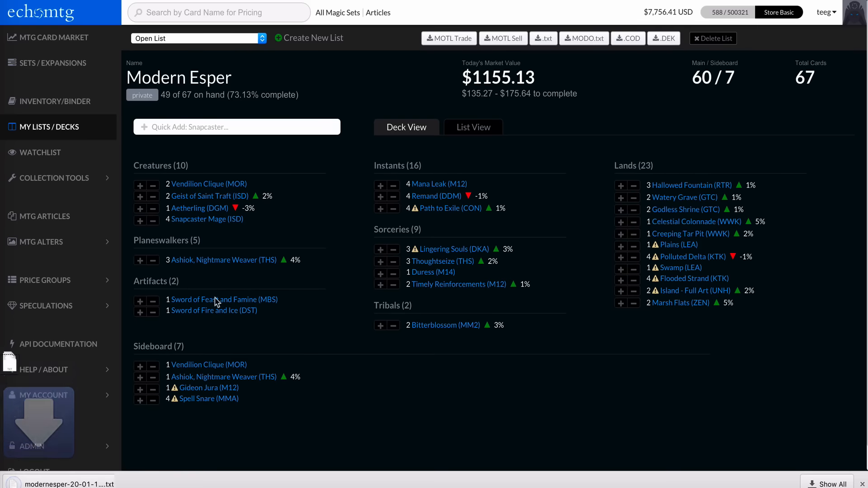
{"action": "scroll", "coordinate": [329, 64], "scroll_direction": "up", "scroll_amount": 2}
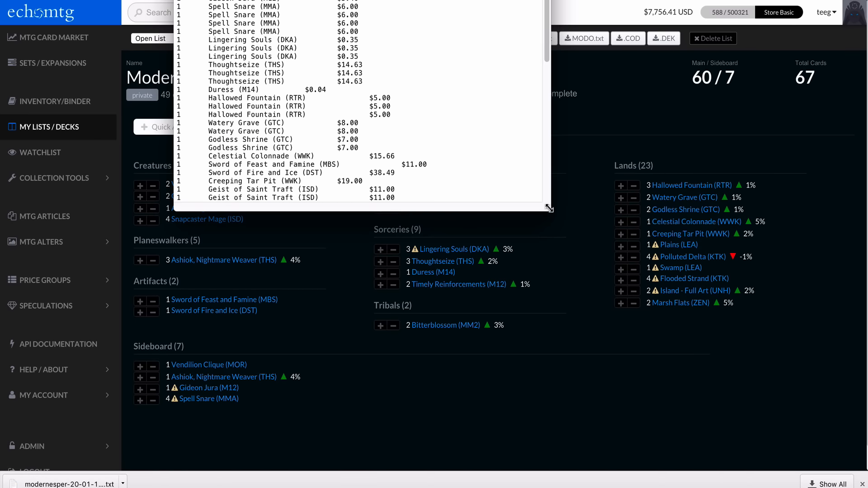
{"action": "left_click_drag", "start_coordinate": [549, 209], "coordinate": [623, 448]}
{"action": "left_click_drag", "start_coordinate": [368, 88], "coordinate": [271, 1]}
{"action": "left_click_drag", "start_coordinate": [246, 6], "coordinate": [249, 7]}
{"action": "scroll", "coordinate": [231, 156], "scroll_direction": "down", "scroll_amount": 5}
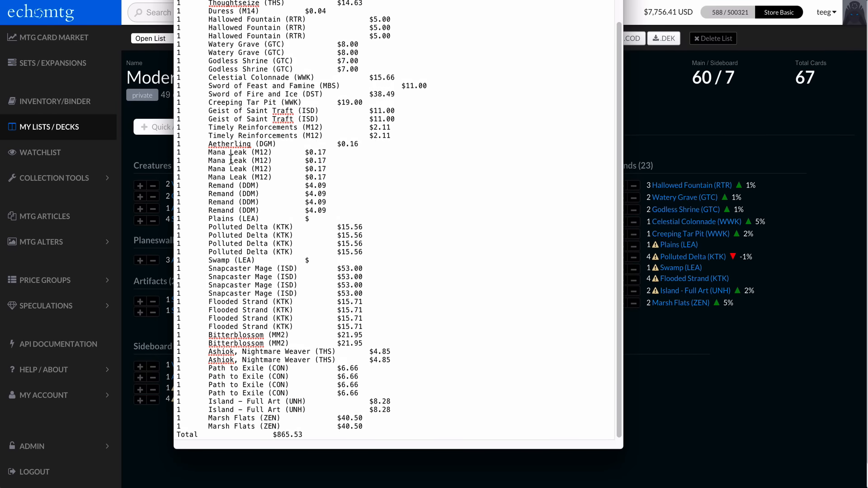
{"action": "mouse_move", "coordinate": [303, 435]}
{"action": "left_mouse_down"}
{"action": "mouse_move", "coordinate": [189, 427]}
{"action": "mouse_move", "coordinate": [171, 436]}
{"action": "mouse_move", "coordinate": [142, 9]}
{"action": "mouse_move", "coordinate": [223, 319]}
{"action": "mouse_move", "coordinate": [316, 445]}
{"action": "left_mouse_up"}
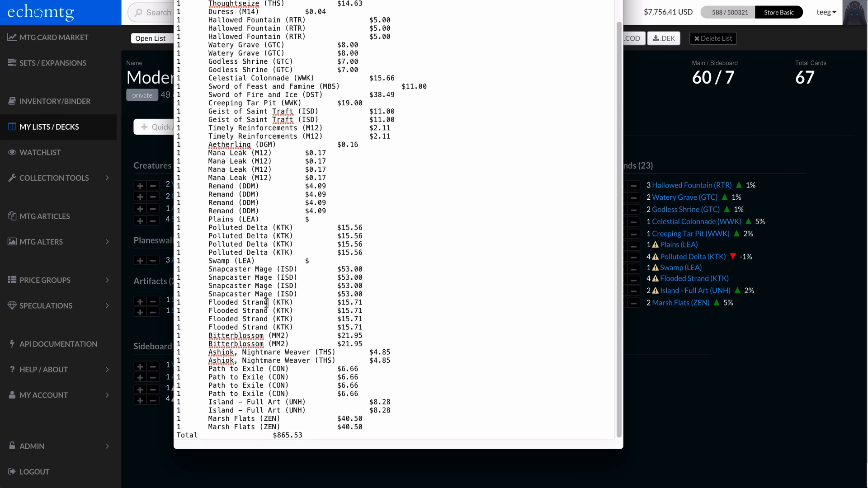
{"action": "key", "text": "super+q"}
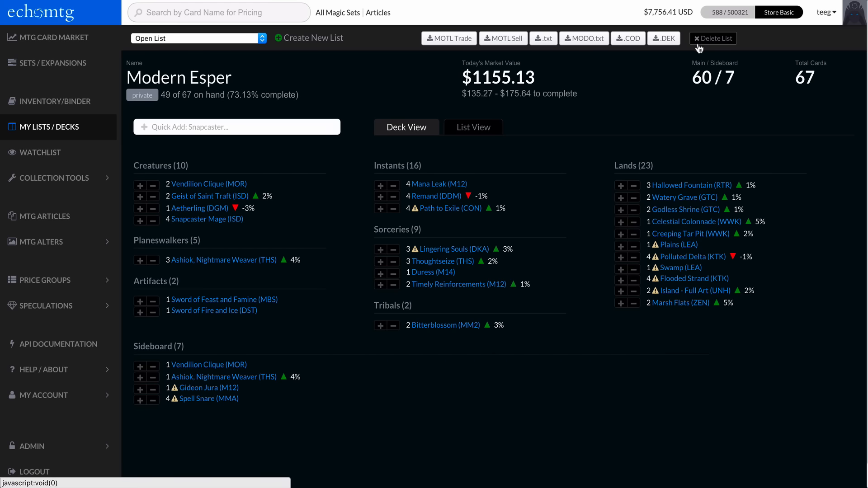
Change the Modern Esper deck's visibility from private to public
{"action": "left_click", "coordinate": [142, 94]}
{"action": "left_click", "coordinate": [534, 138]}
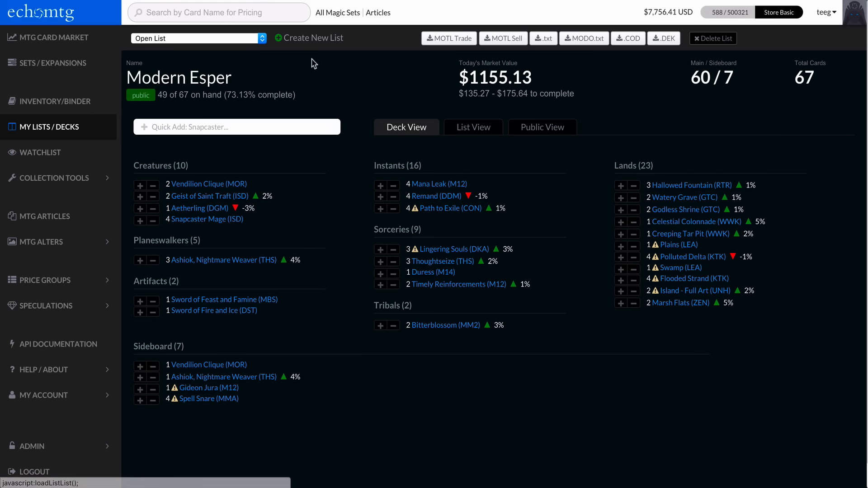
Switch to Slack, check the EchoMTG team's decks channel for the Modern Esper publication notice, and return to EchoMTG
{"action": "key", "text": "super+Tab"}
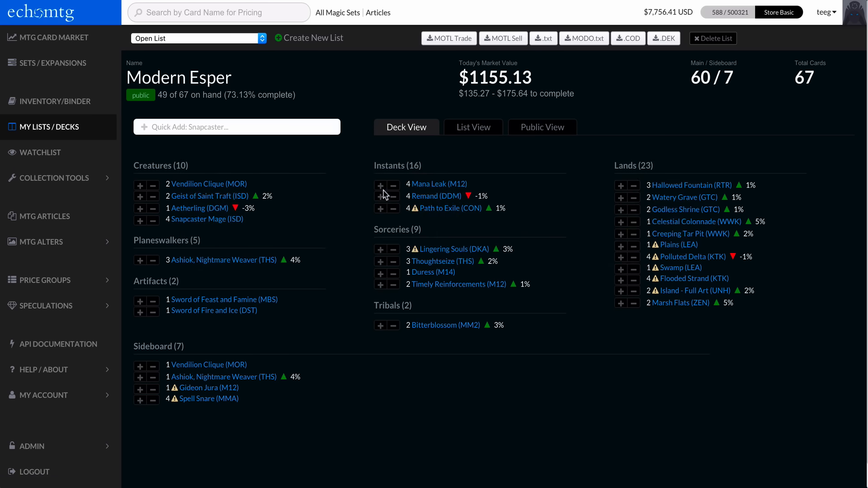
{"action": "mouse_move", "coordinate": [1, 171]}
{"action": "left_click", "coordinate": [13, 49]}
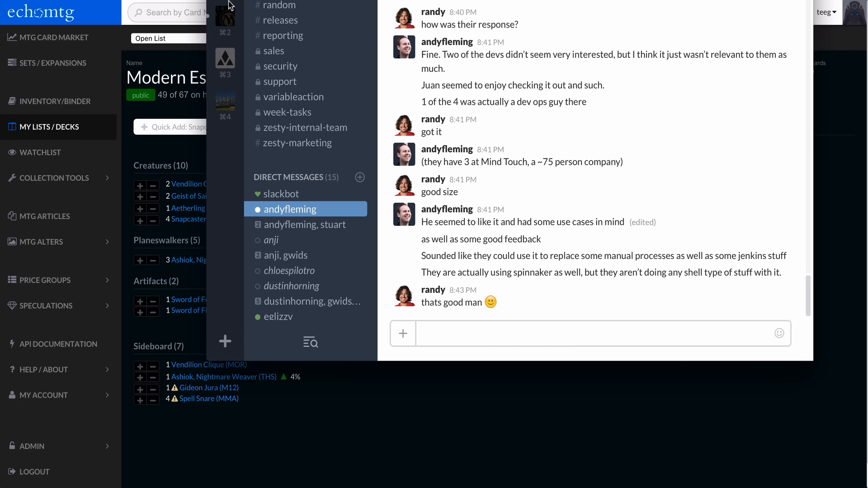
{"action": "left_click", "coordinate": [230, 19]}
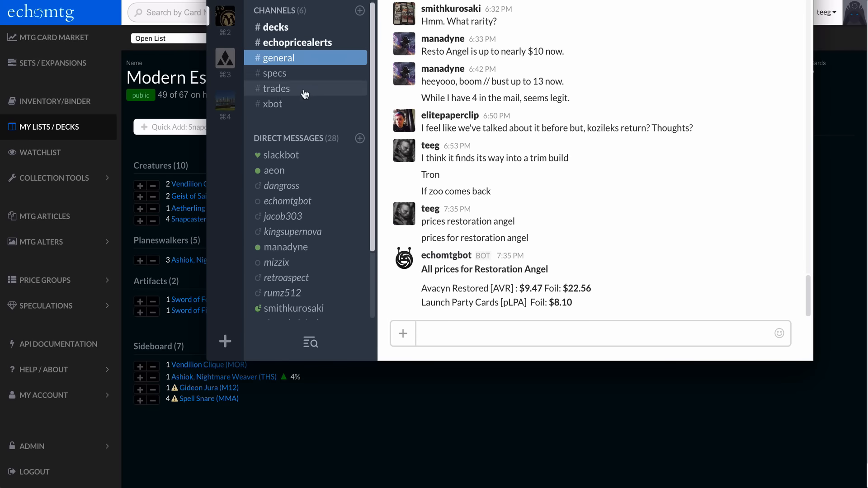
{"action": "left_click", "coordinate": [294, 28]}
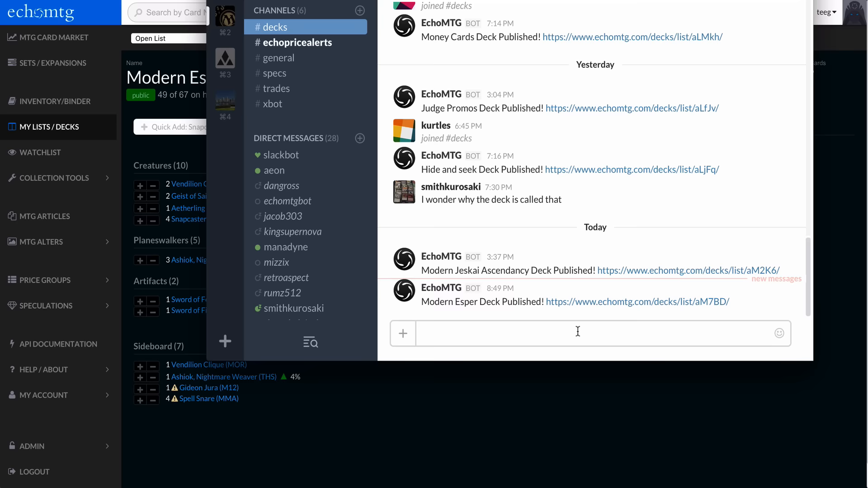
{"action": "left_click", "coordinate": [550, 404]}
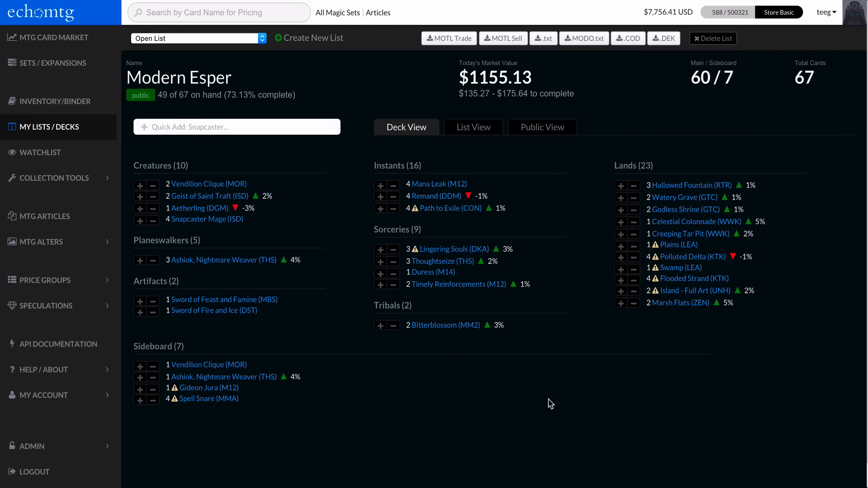
Open the deck's public view and examine its card previews, spell distribution and color distribution charts
{"action": "left_click", "coordinate": [546, 128]}
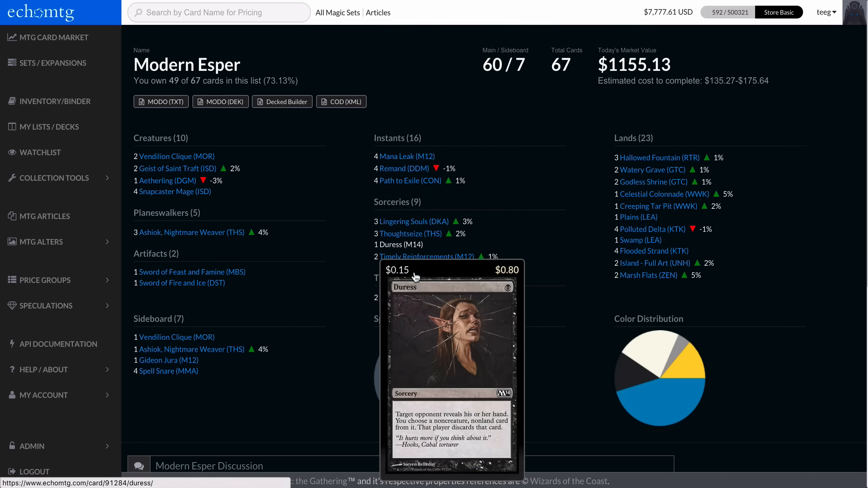
{"action": "mouse_move", "coordinate": [387, 395]}
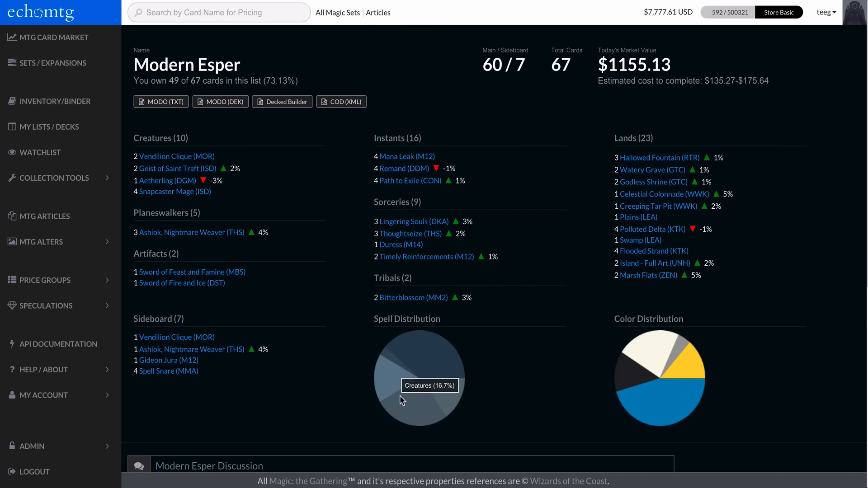
{"action": "mouse_move", "coordinate": [463, 386]}
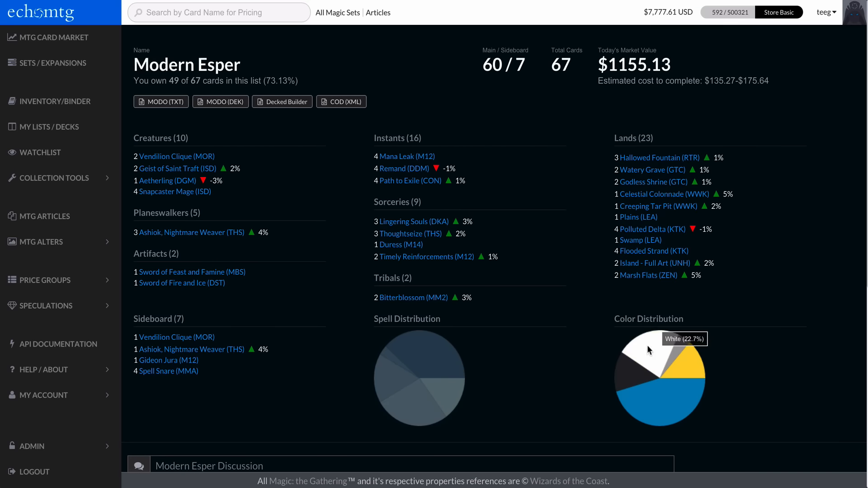
Post a "Great Job" comment addressed to the deck's owner in the Modern Esper discussion
{"action": "scroll", "coordinate": [629, 362], "scroll_direction": "down", "scroll_amount": 1}
{"action": "scroll", "coordinate": [620, 365], "scroll_direction": "down", "scroll_amount": 4}
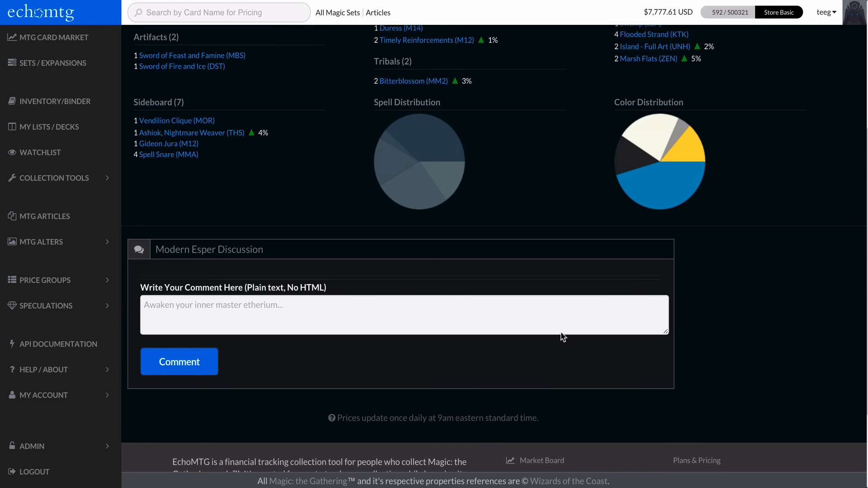
{"action": "left_click", "coordinate": [431, 316]}
{"action": "type", "text": "Great Job Teeg"}
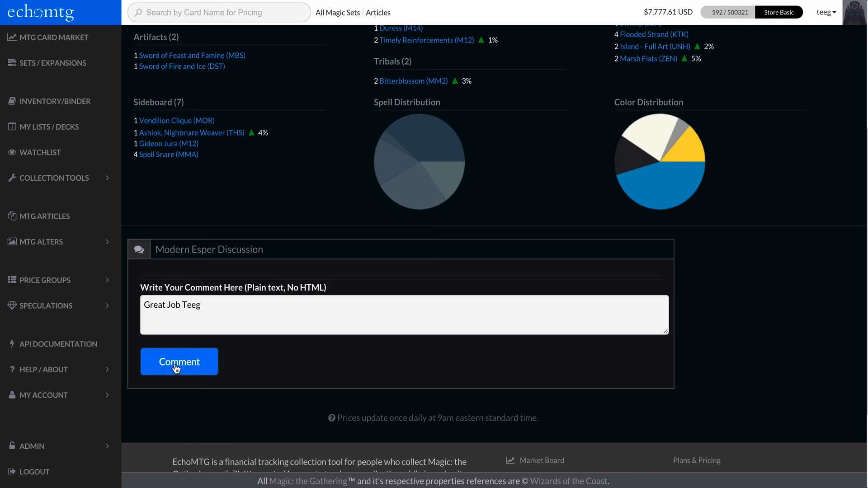
{"action": "left_click", "coordinate": [176, 369]}
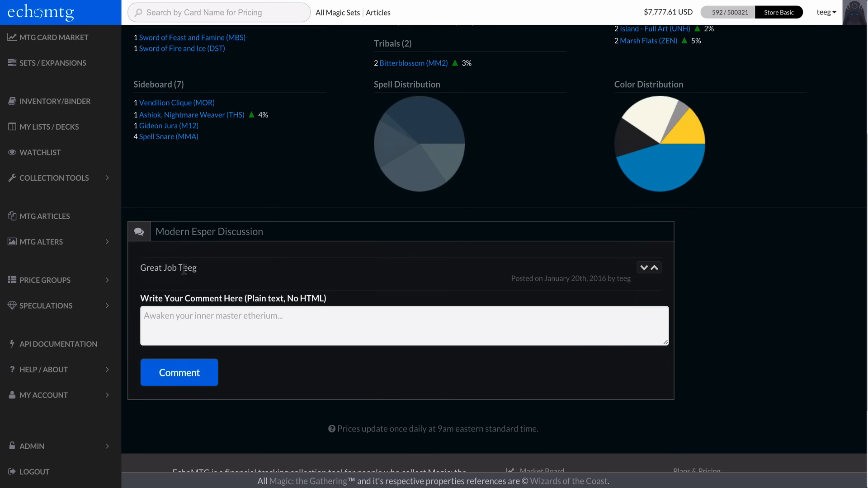
{"action": "triple_click", "coordinate": [184, 269]}
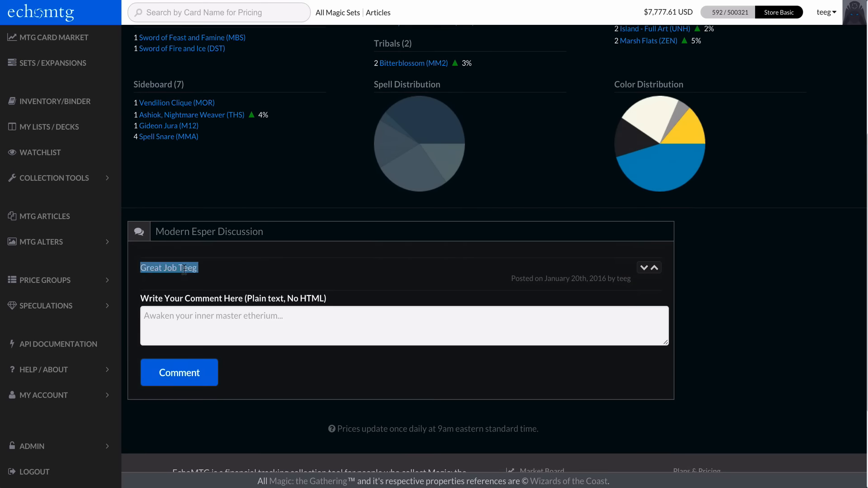
Reopen the Modern Esper list for editing, remove one Mana Leak (M12), and move one Spell Snare (MMA) from the sideboard to the main deck
{"action": "scroll", "coordinate": [290, 192], "scroll_direction": "up", "scroll_amount": 5}
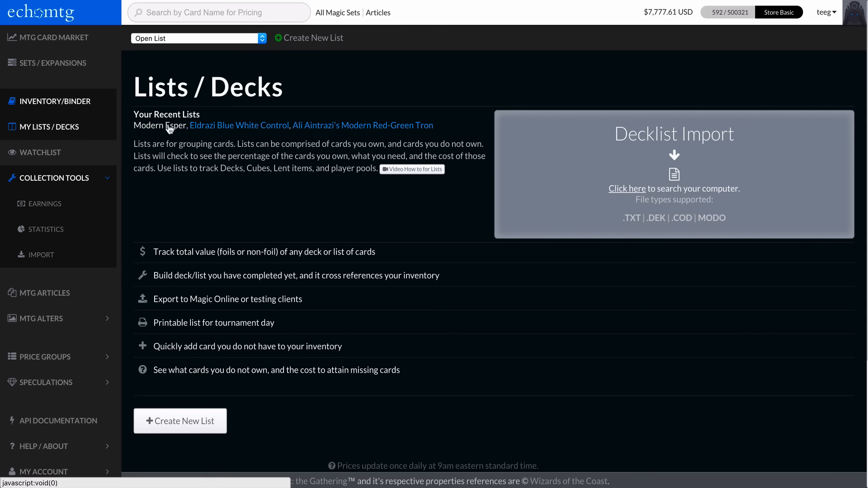
{"action": "left_click", "coordinate": [170, 127]}
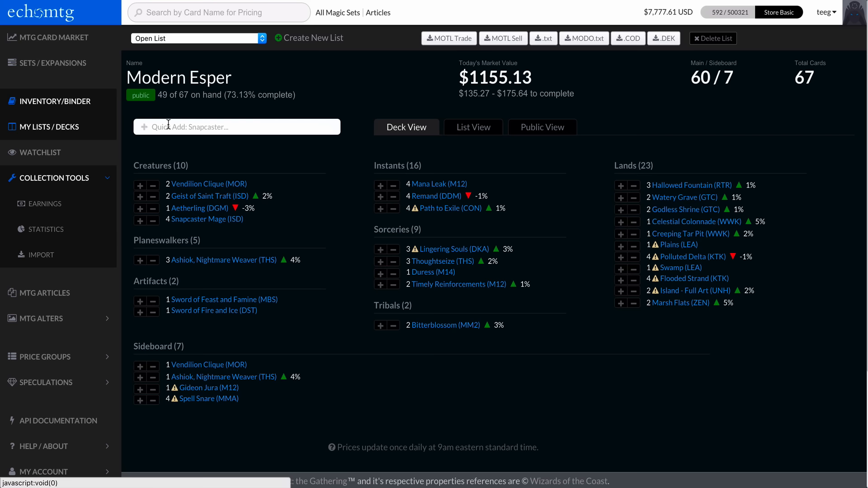
{"action": "left_click", "coordinate": [393, 187]}
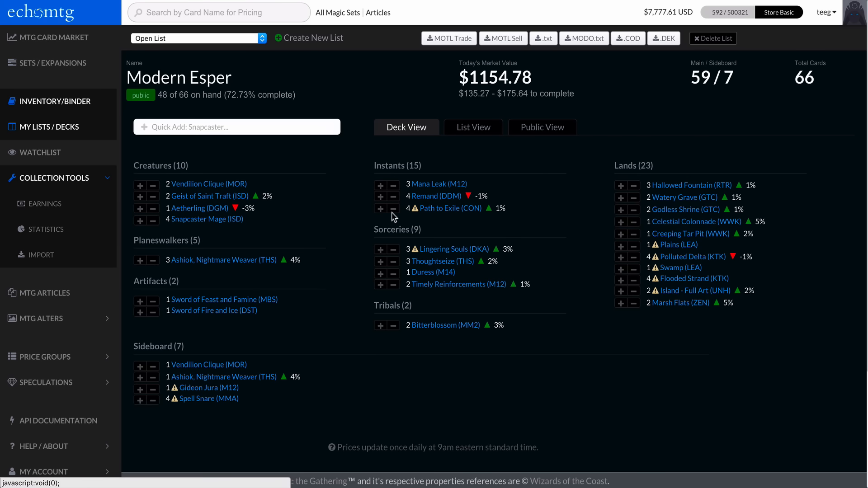
{"action": "left_click", "coordinate": [285, 125]}
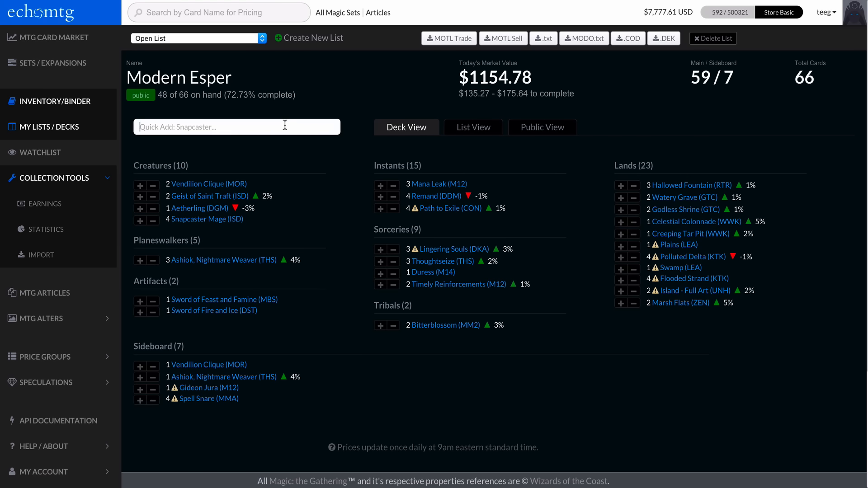
{"action": "left_click", "coordinate": [169, 398]}
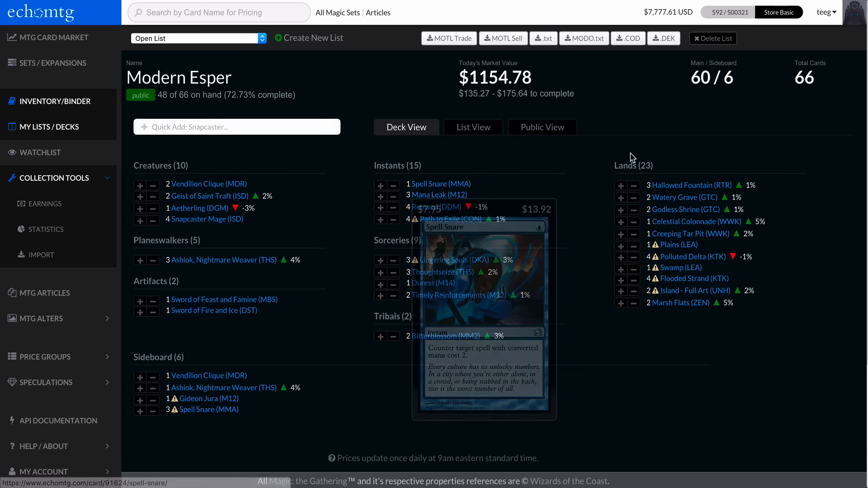
Open the deck's public view again and check the Spell Snare entry, the charts and the discussion
{"action": "left_click", "coordinate": [544, 129]}
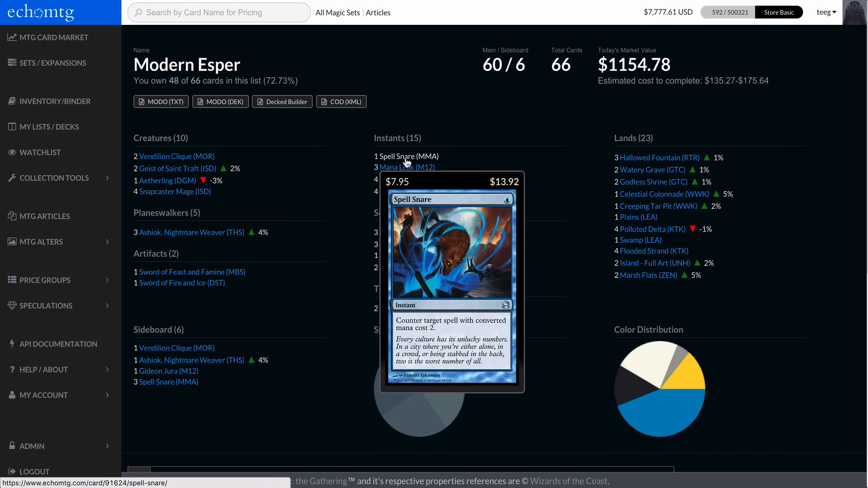
{"action": "mouse_move", "coordinate": [417, 158]}
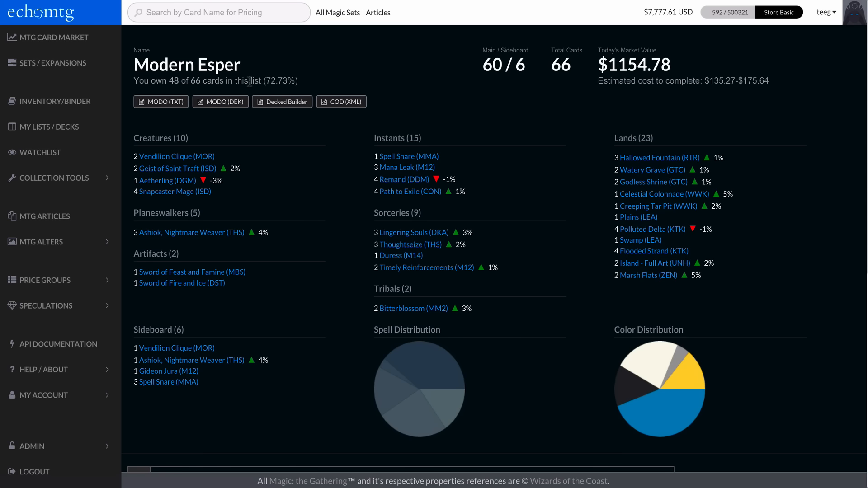
{"action": "scroll", "coordinate": [304, 213], "scroll_direction": "down", "scroll_amount": 3}
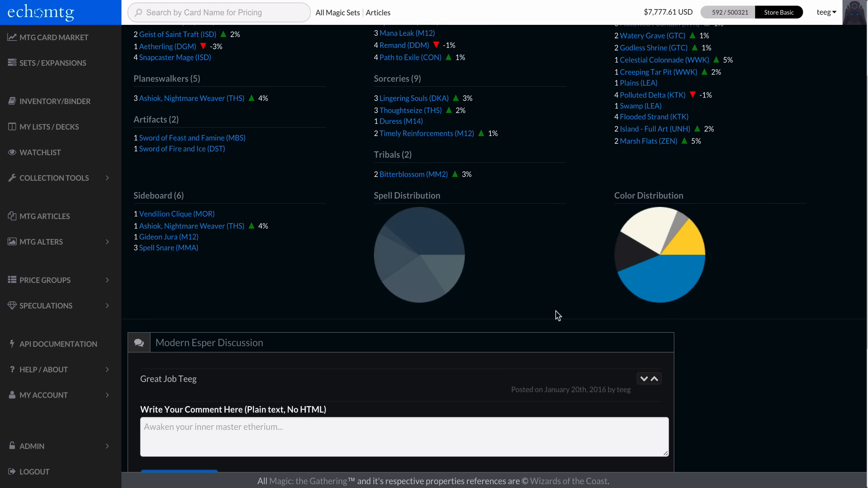
{"action": "scroll", "coordinate": [497, 271], "scroll_direction": "down", "scroll_amount": 1}
{"action": "scroll", "coordinate": [497, 270], "scroll_direction": "up", "scroll_amount": 5}
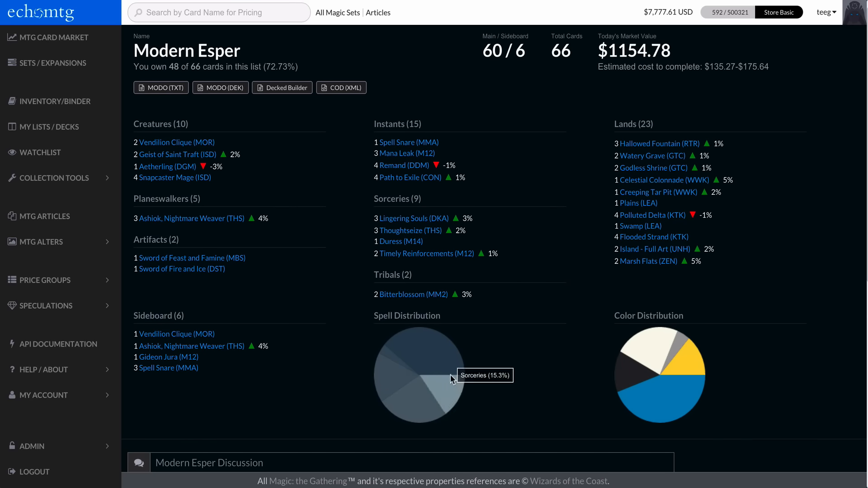
{"action": "scroll", "coordinate": [386, 365], "scroll_direction": "up", "scroll_amount": 1}
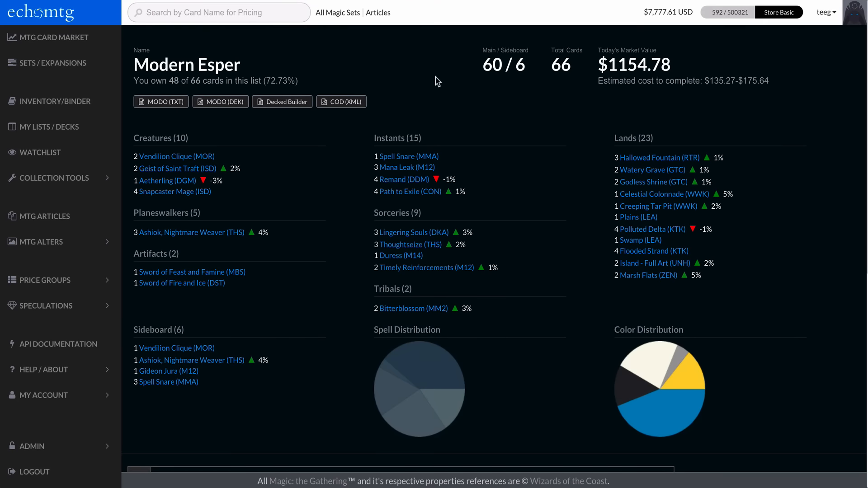
{"action": "left_click_drag", "start_coordinate": [419, 75], "coordinate": [428, 109]}
{"action": "left_click", "coordinate": [422, 100]}
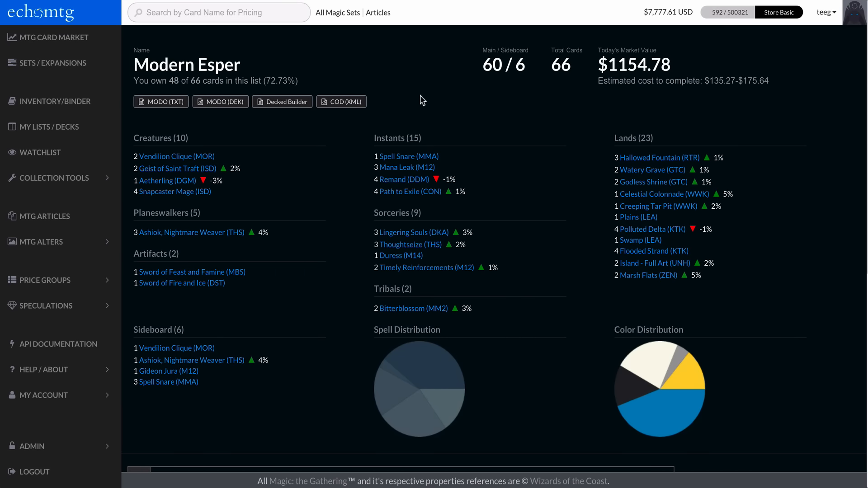